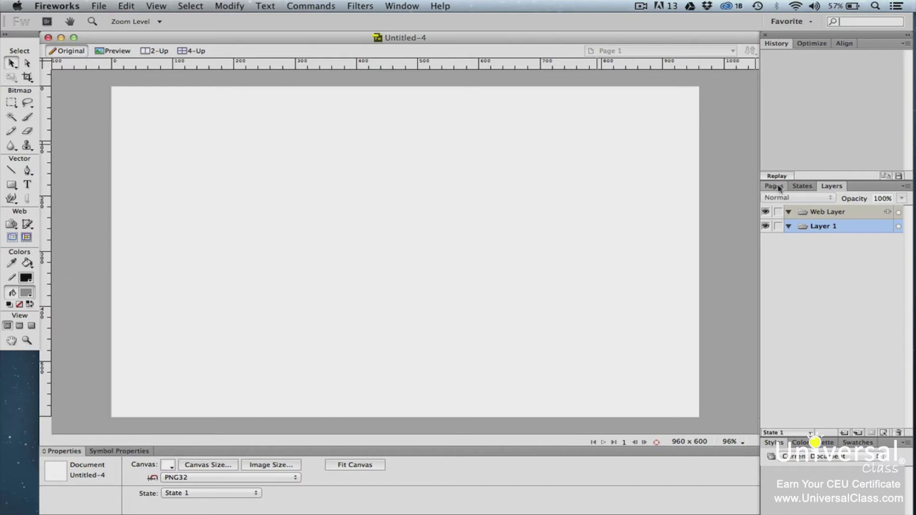
# Step: Add a new page, Page 2, from the Pages panel options menu
pyautogui.click(778, 186)
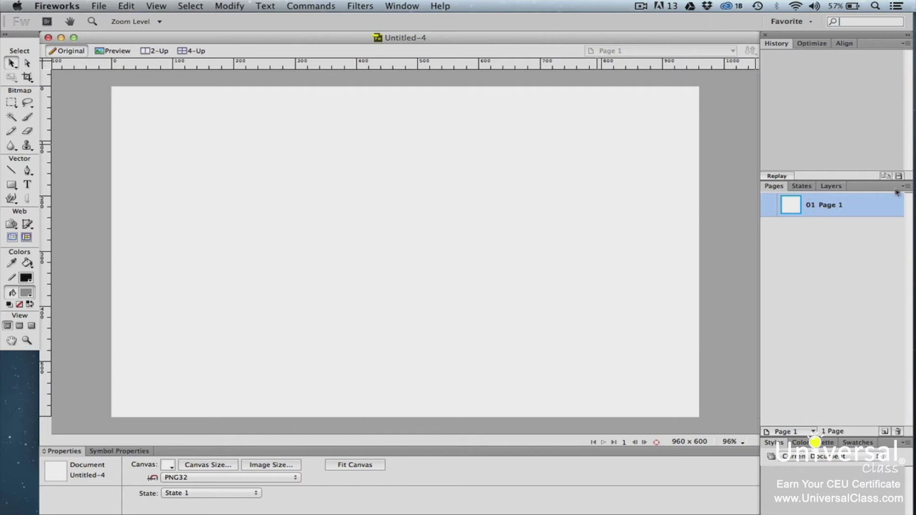
pyautogui.click(906, 187)
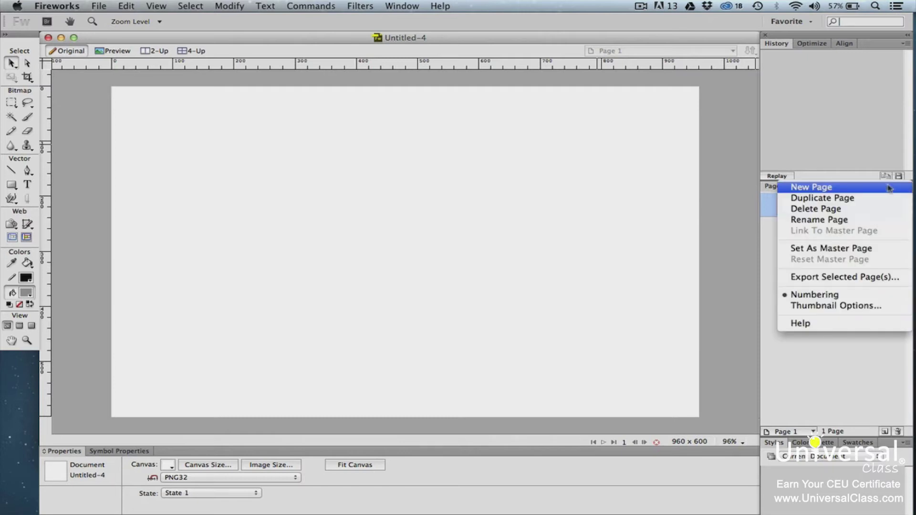
pyautogui.click(889, 188)
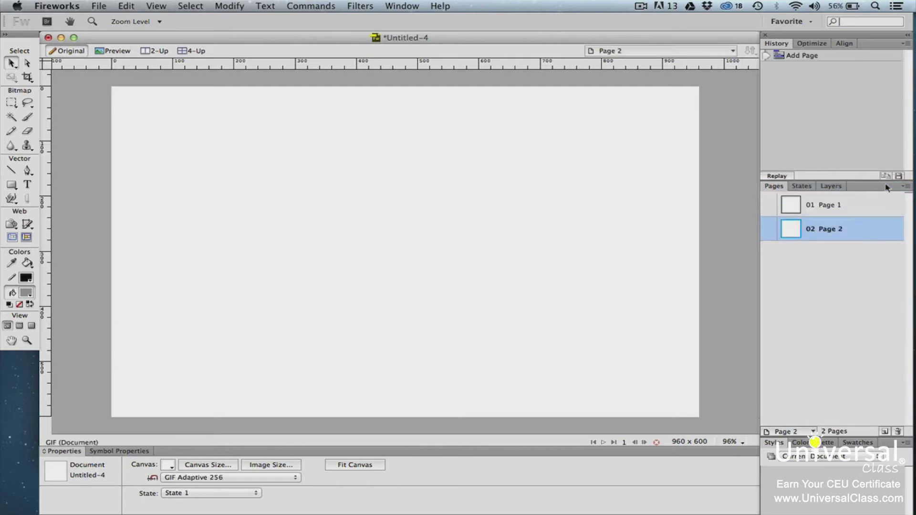
# Step: Switch to Page 1, then back to Page 2 with the Page dropdown
pyautogui.click(886, 203)
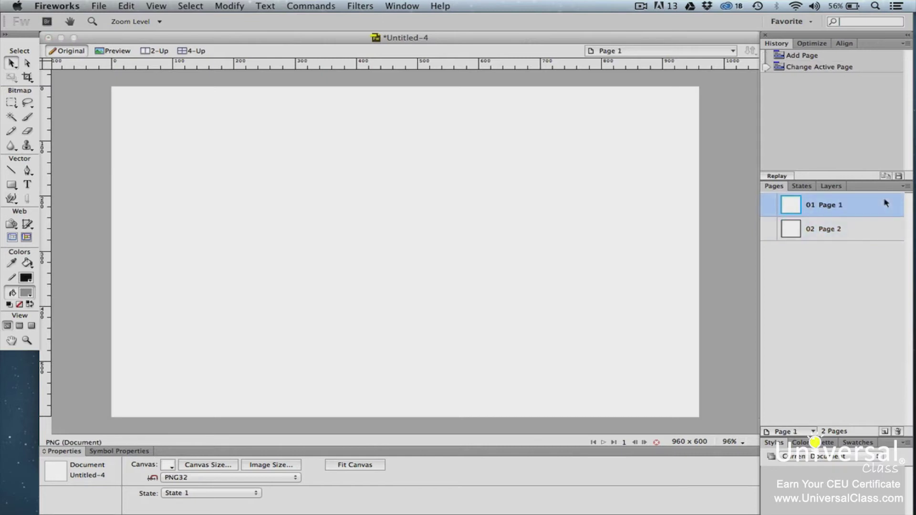
pyautogui.click(733, 51)
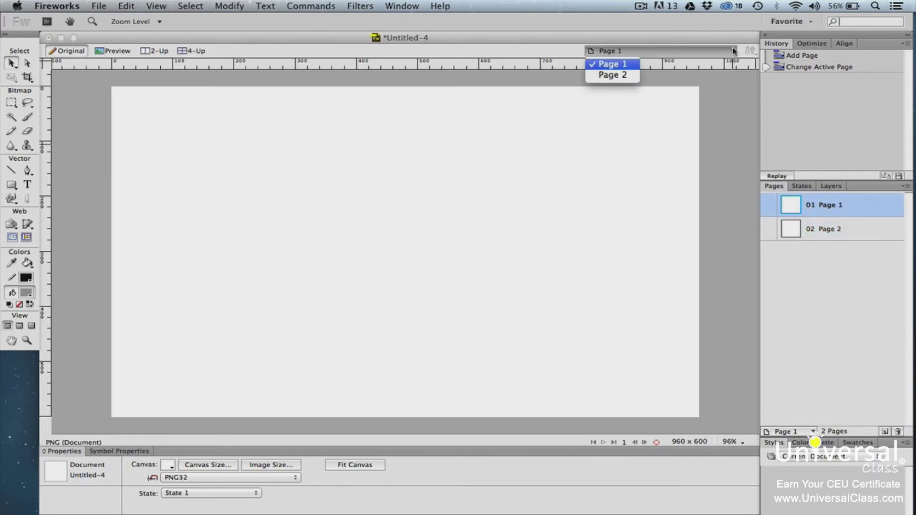
pyautogui.click(613, 75)
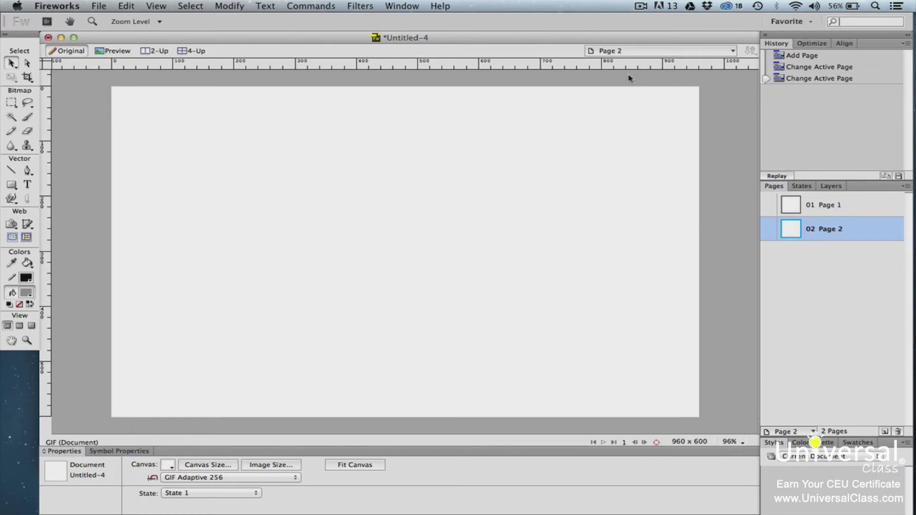
# Step: Try the Preview, 2-Up and 4-Up views of the page
pyautogui.click(116, 51)
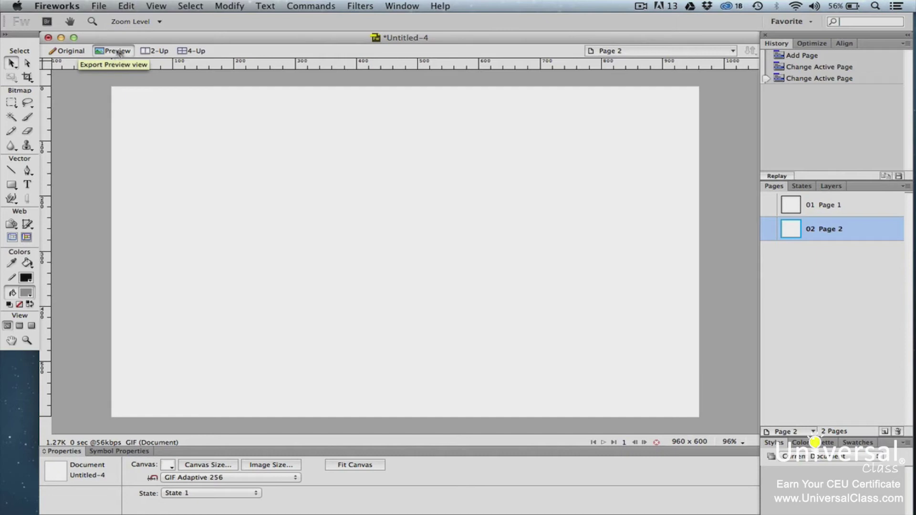
pyautogui.click(149, 53)
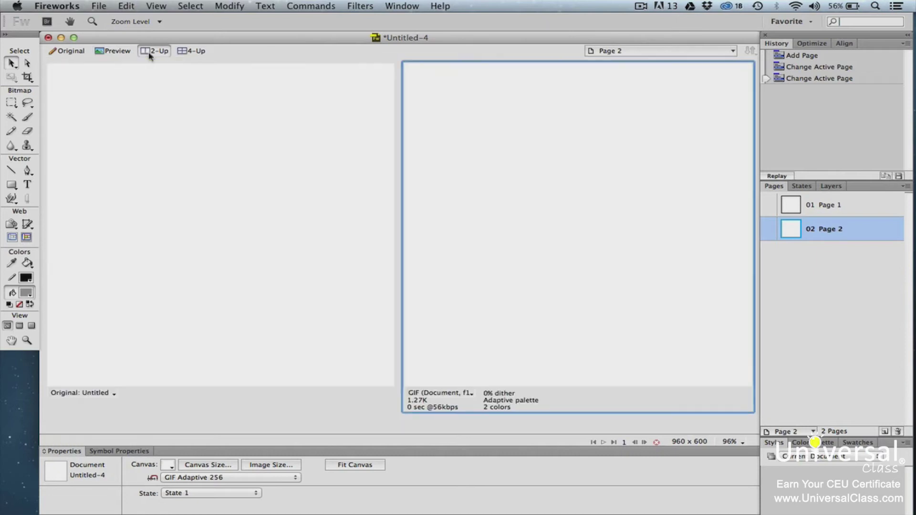
pyautogui.click(185, 51)
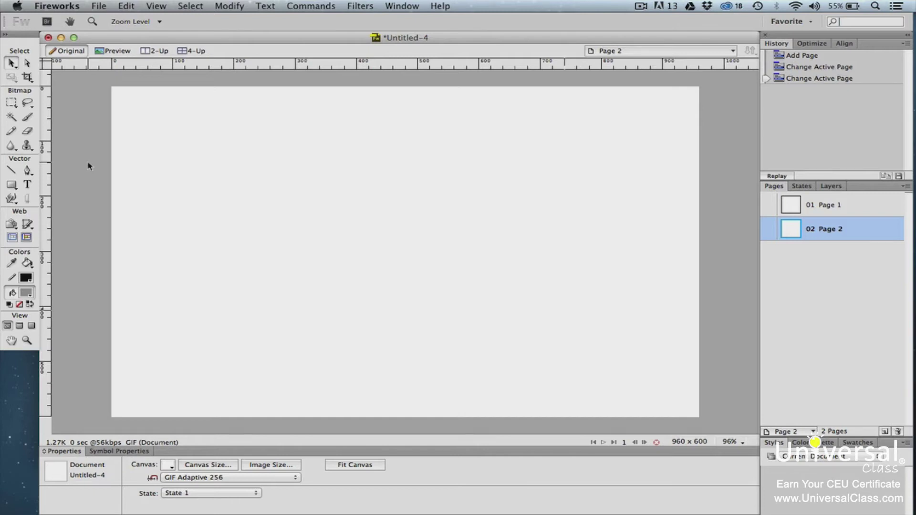
# Step: Import FireworksLesson2Asset1.png, place it from the canvas's top-left corner, and view Page 1
pyautogui.click(100, 7)
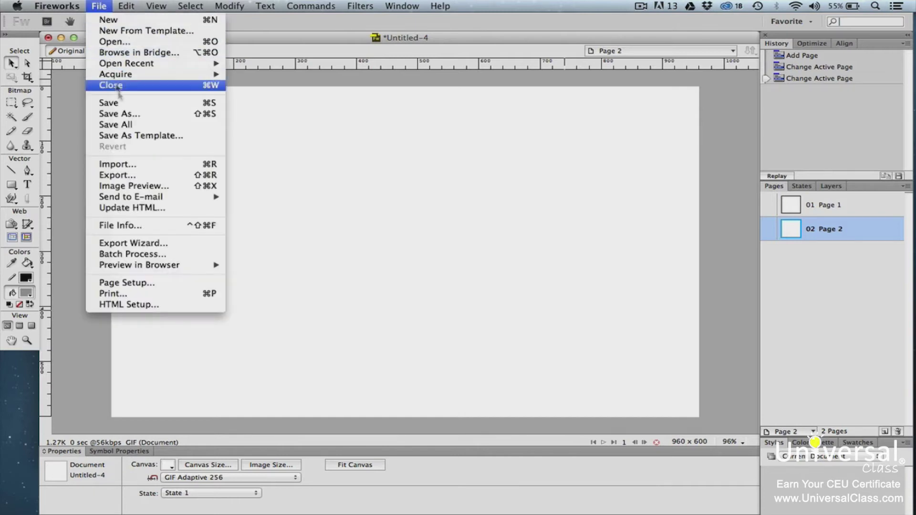
pyautogui.click(131, 164)
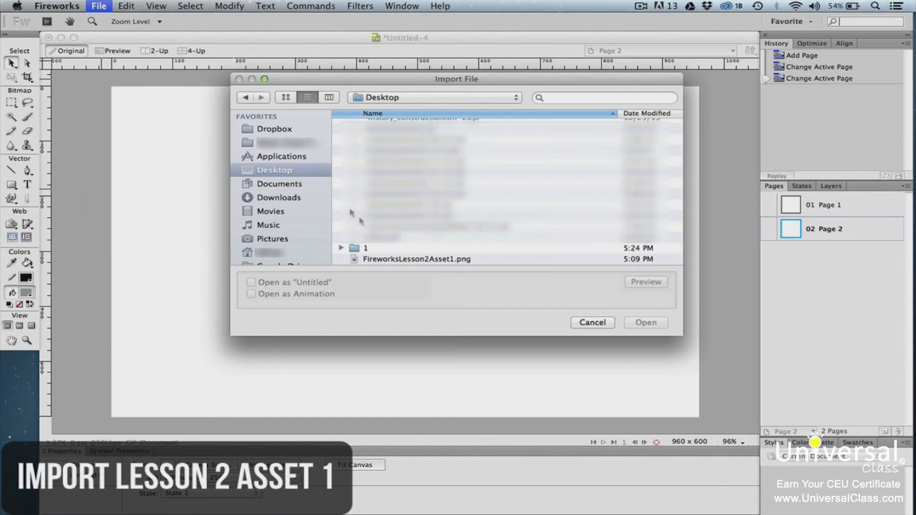
pyautogui.click(404, 259)
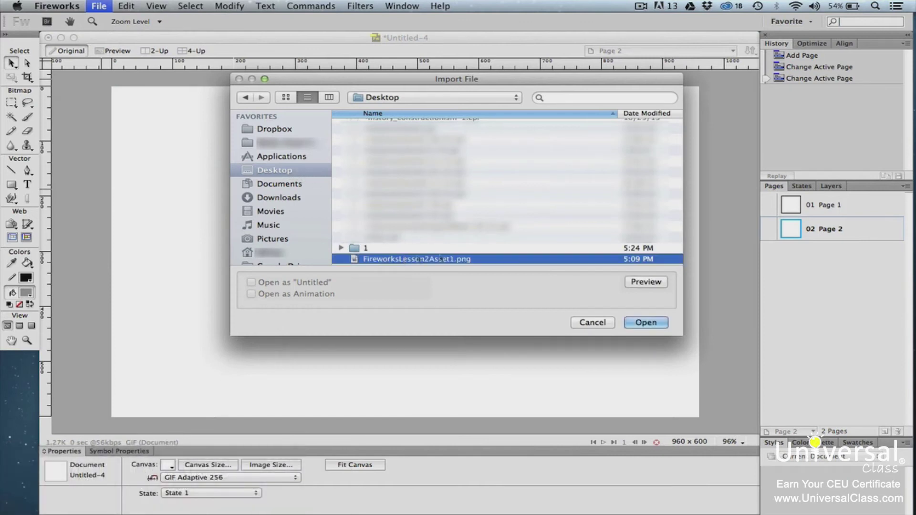
pyautogui.click(639, 323)
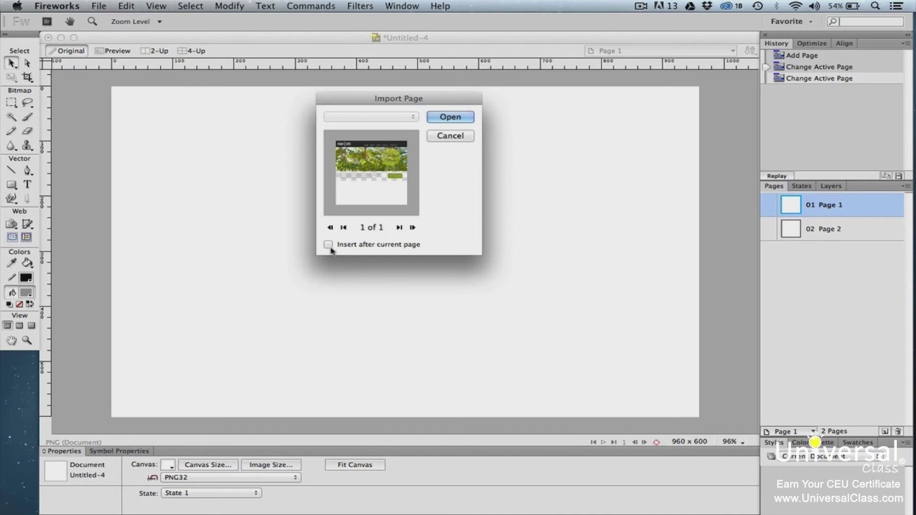
pyautogui.click(461, 117)
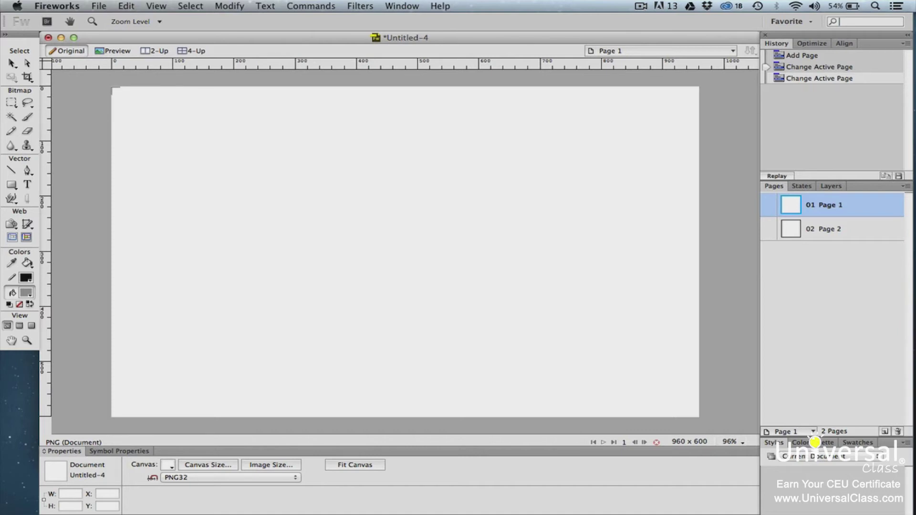
pyautogui.moveTo(113, 89); pyautogui.dragTo(699, 400)
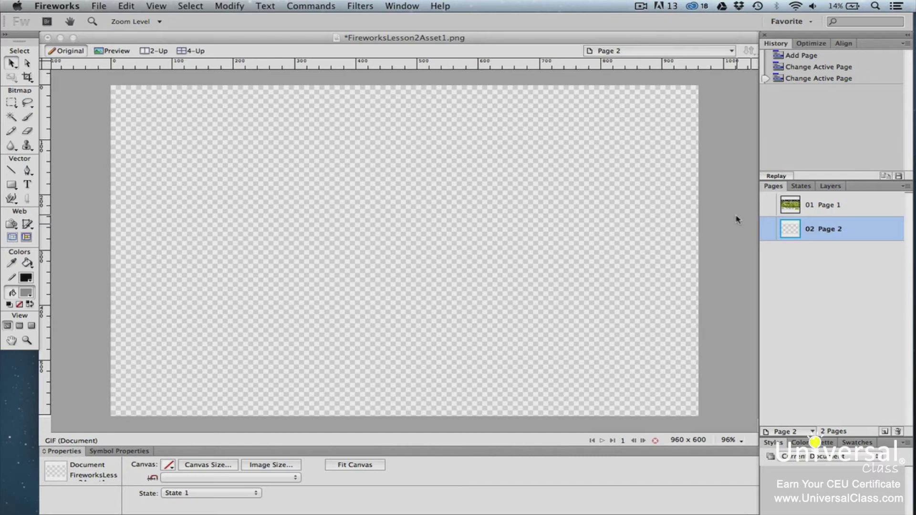
pyautogui.click(803, 202)
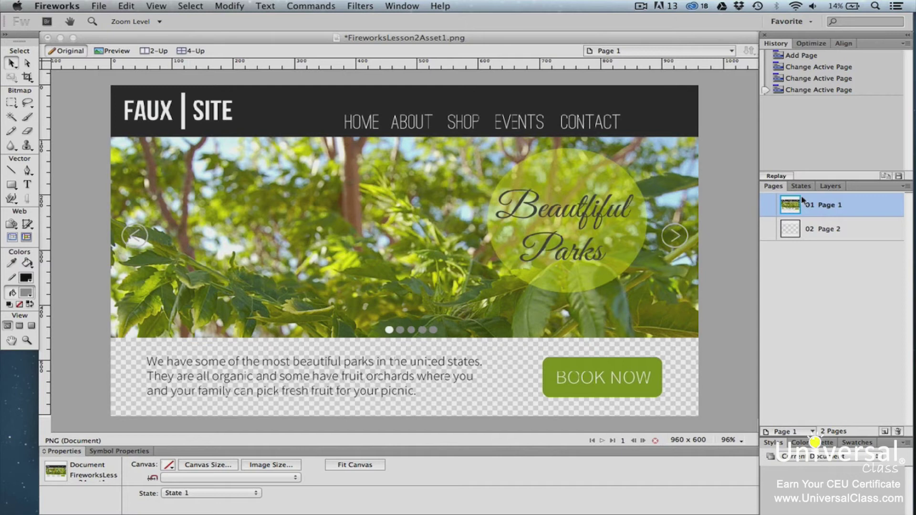
# Step: Set Page 1 as the Master Page from its context menu, then return to Layers
pyautogui.rightClick(803, 200)
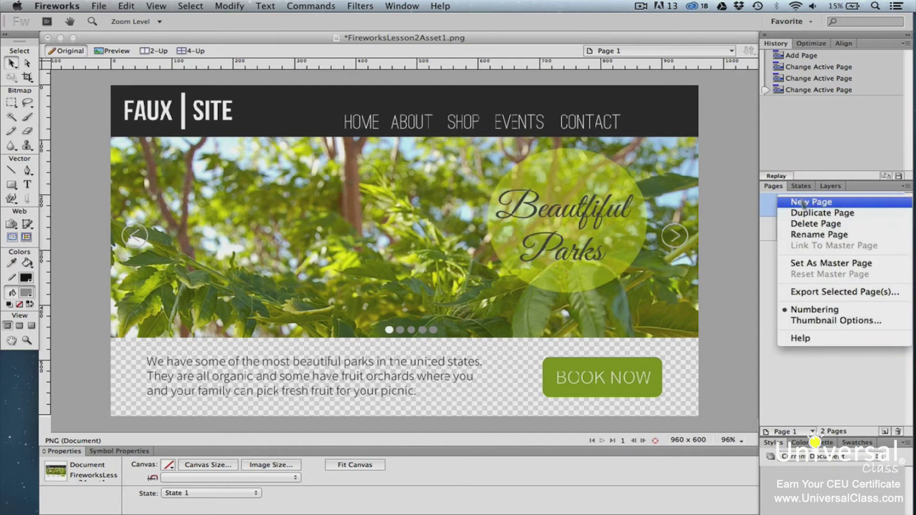
pyautogui.click(813, 265)
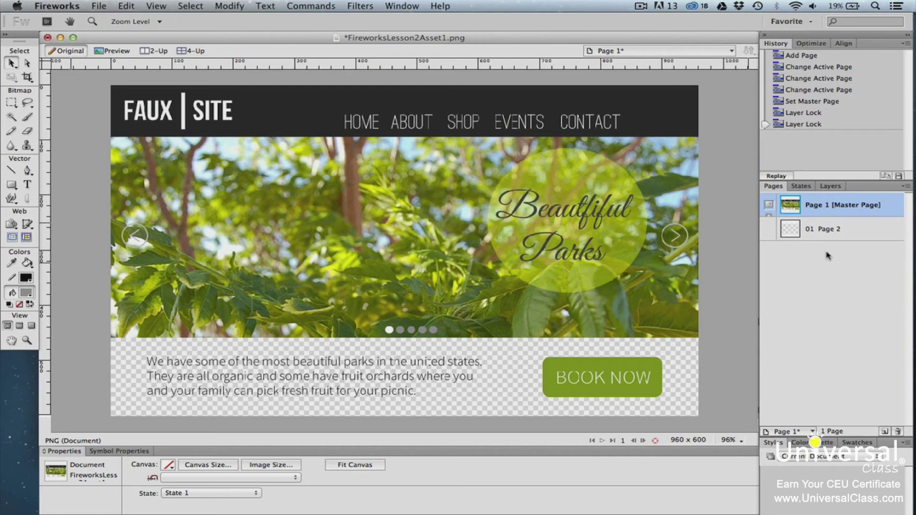
pyautogui.click(831, 186)
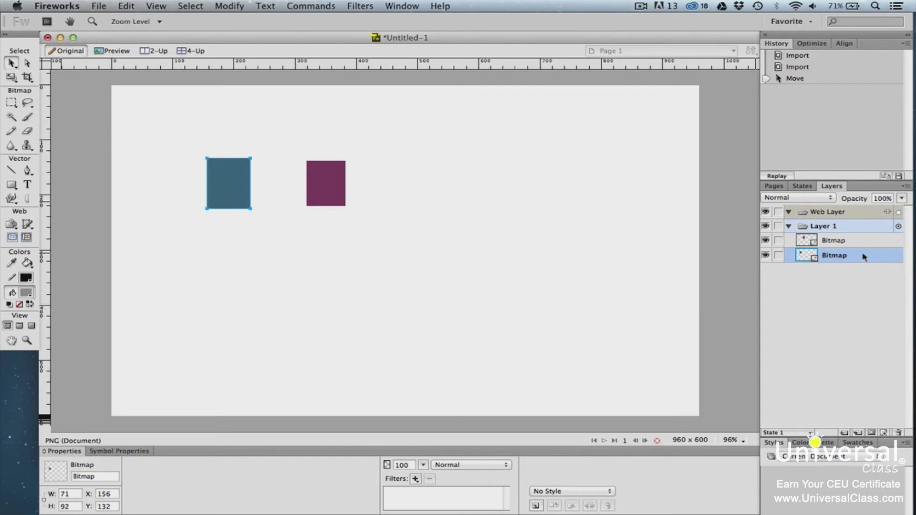
# Step: Rename the blue bitmap to 'Blue' and the purple bitmap to 'Purple', then deselect
pyautogui.doubleClick(864, 256)
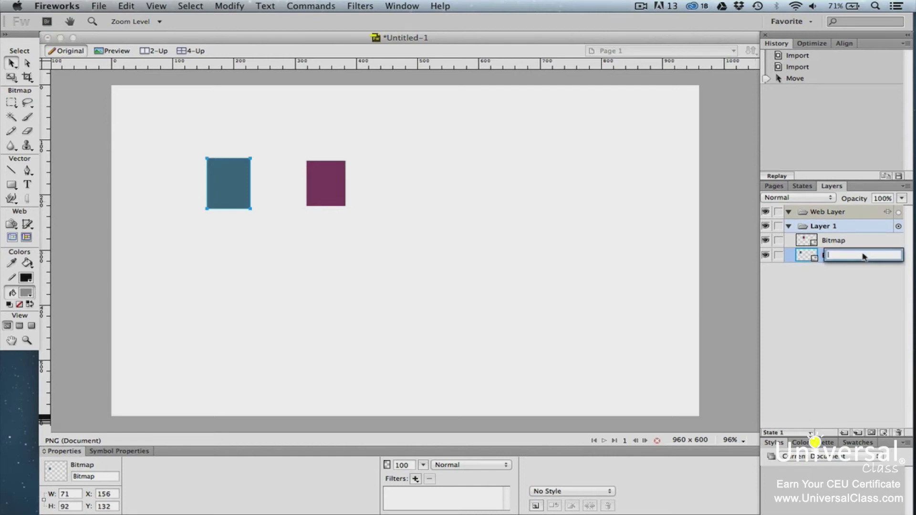
pyautogui.write('Blue')
pyautogui.press('Return')
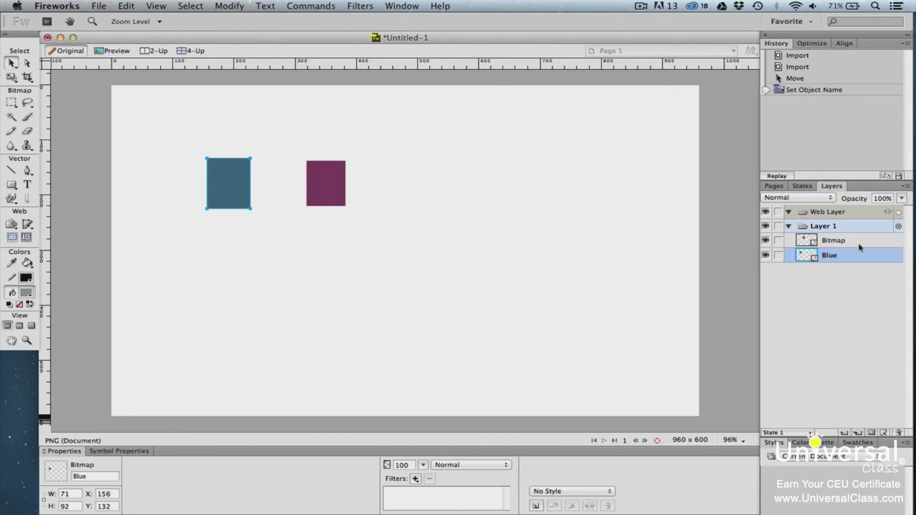
pyautogui.doubleClick(844, 241)
pyautogui.write('Purple')
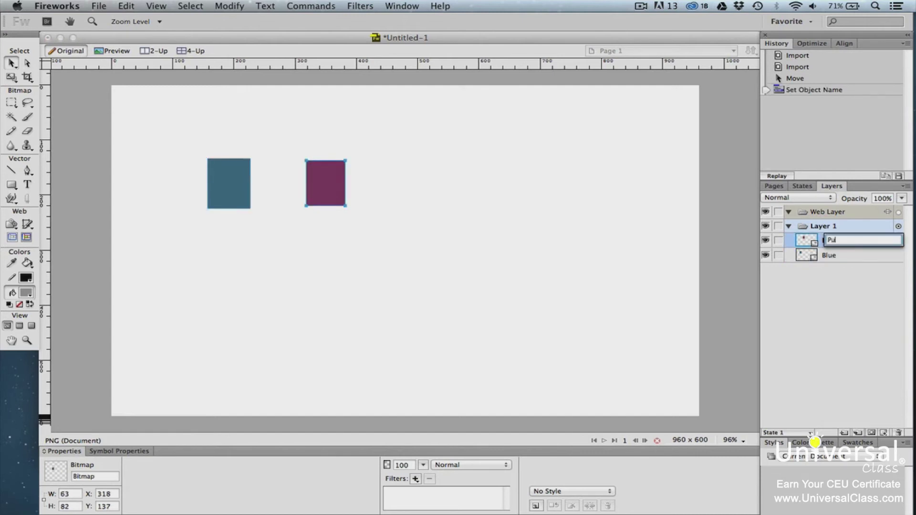
pyautogui.press('Return')
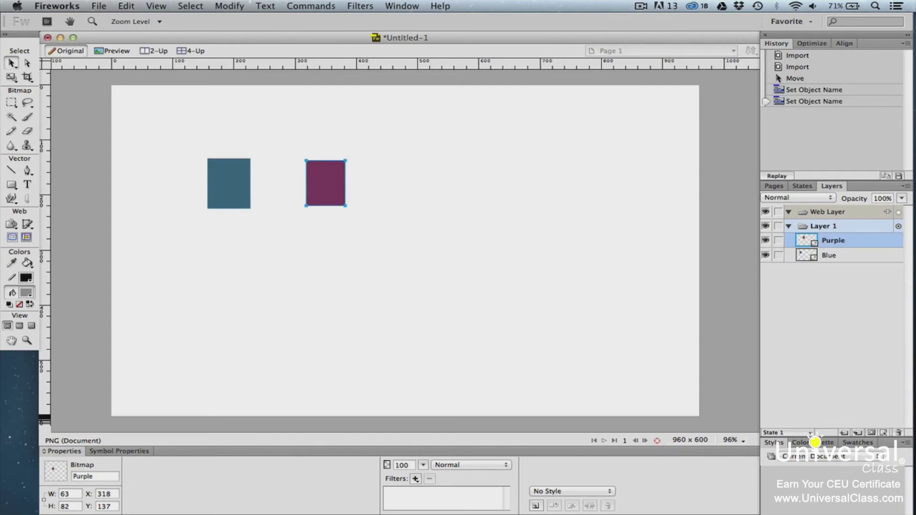
pyautogui.click(70, 116)
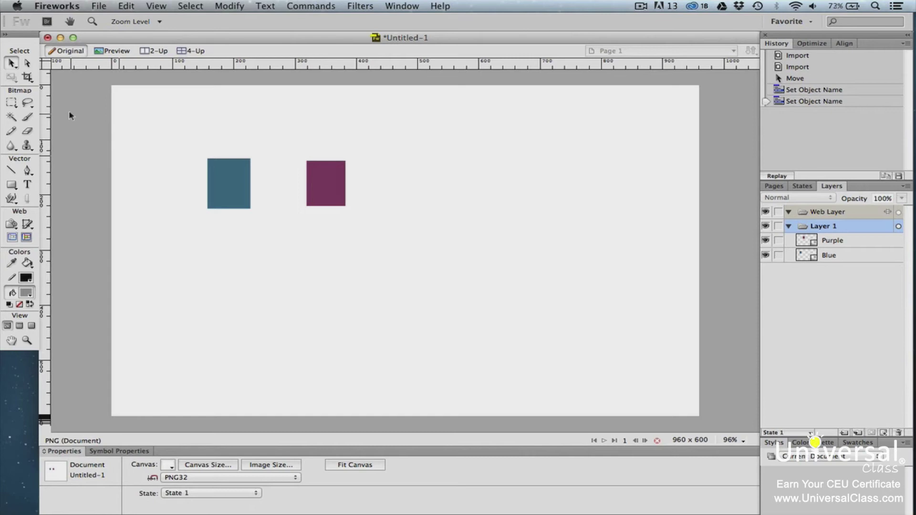
pyautogui.click(28, 63)
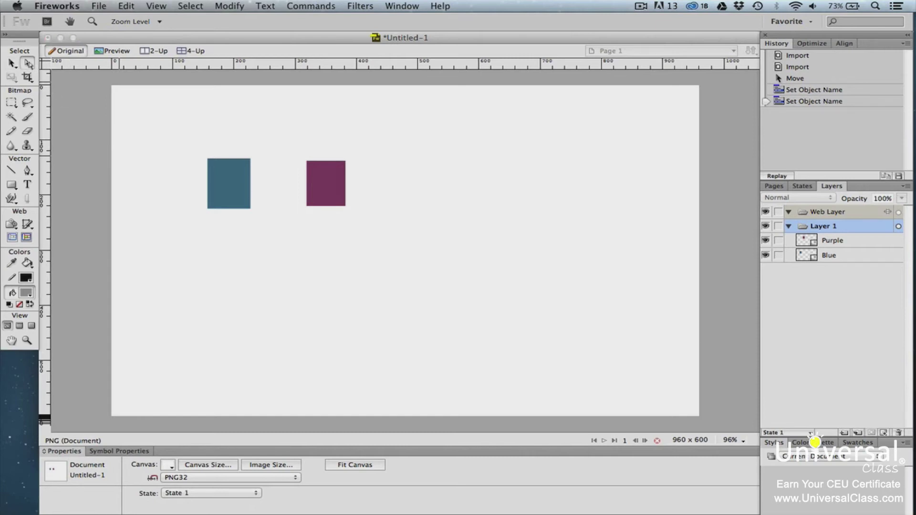
pyautogui.moveTo(166, 131); pyautogui.dragTo(389, 235)
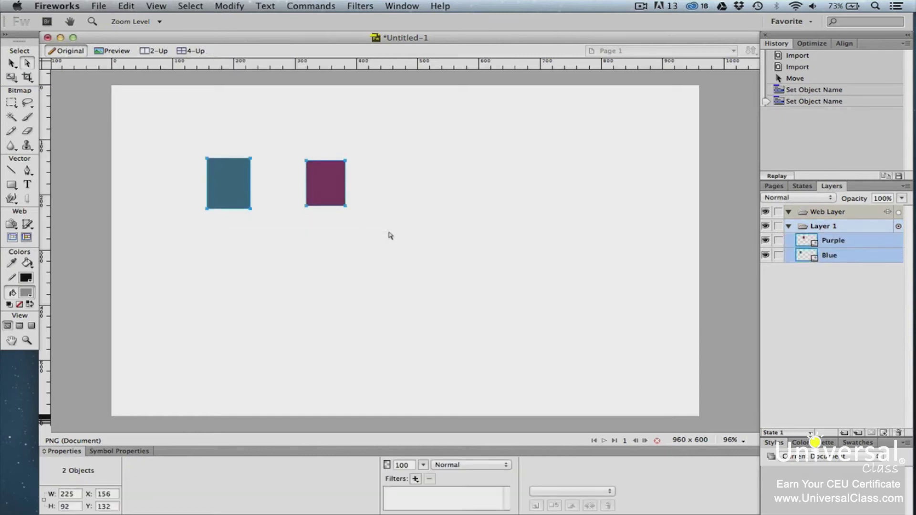
pyautogui.rightClick(333, 193)
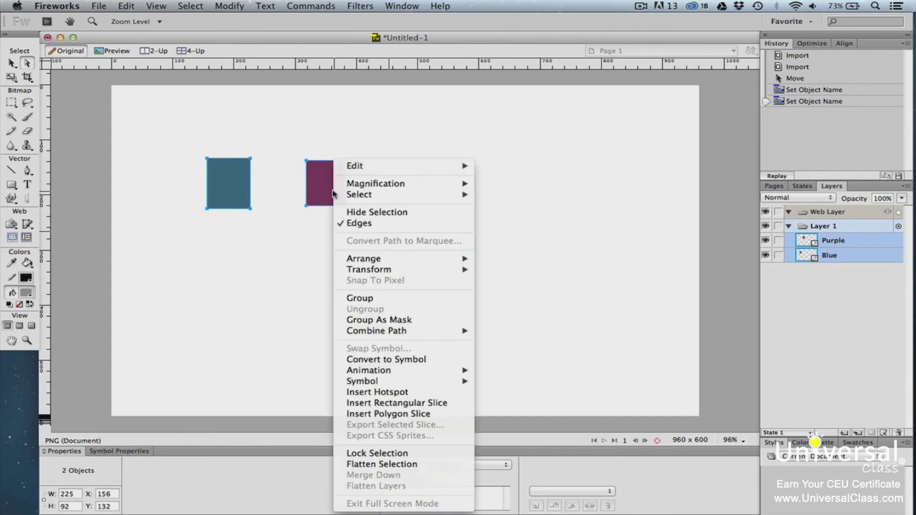
pyautogui.click(358, 297)
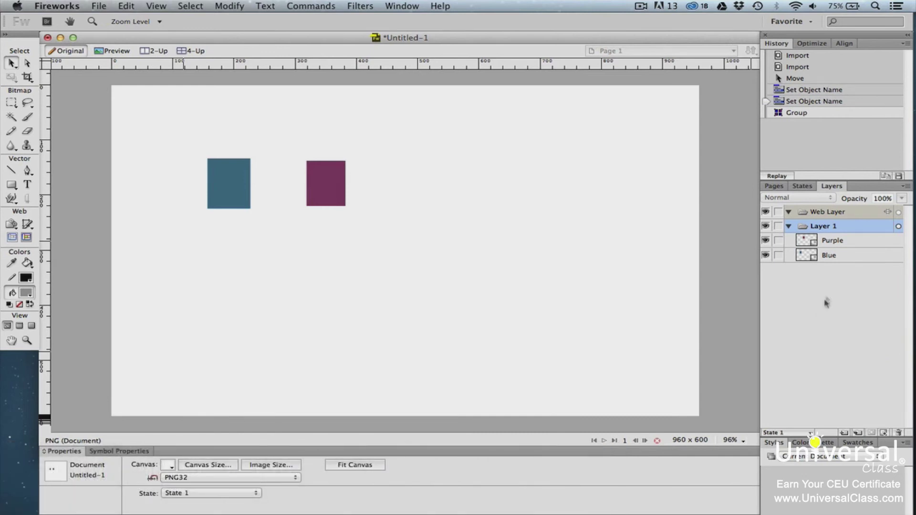
# Step: Drag the Blue bitmap above Purple in Layer 1 and add a new layer
pyautogui.click(836, 256)
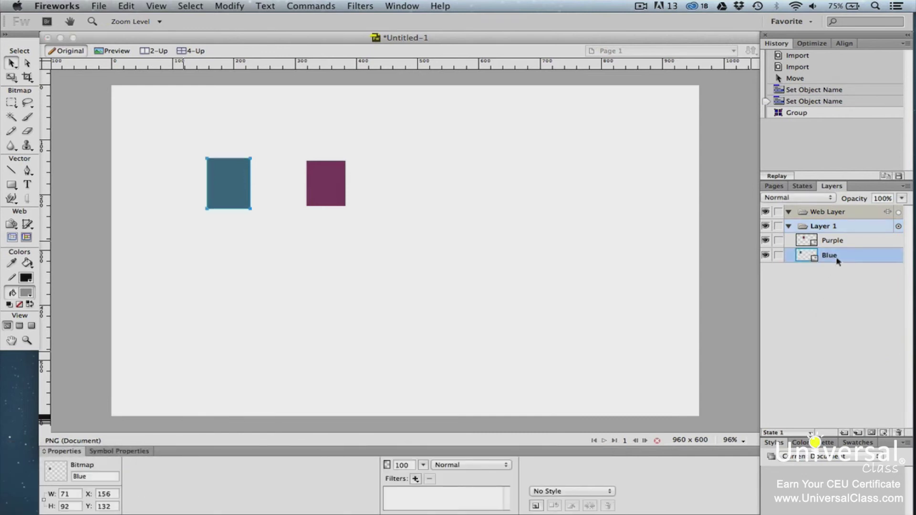
pyautogui.moveTo(837, 260)
pyautogui.mouseDown()
pyautogui.moveTo(840, 235)
pyautogui.moveTo(839, 264)
pyautogui.moveTo(841, 250)
pyautogui.mouseUp()
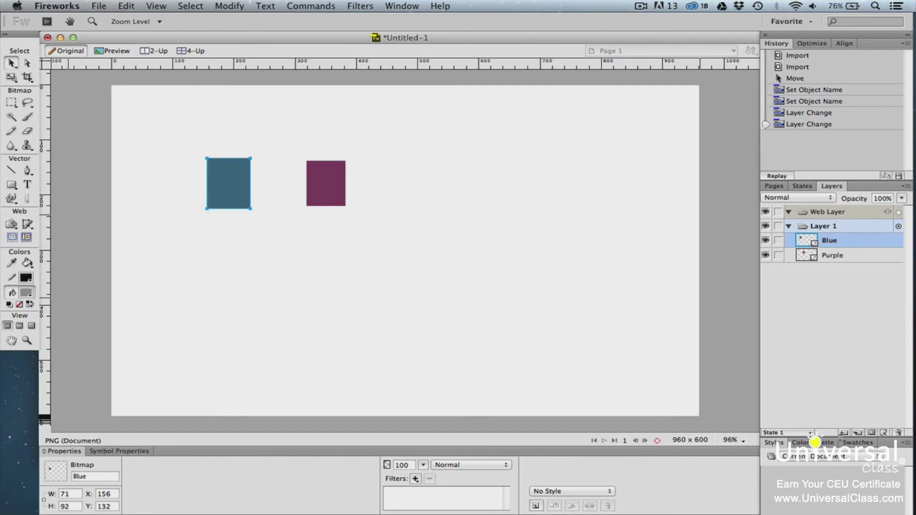
pyautogui.click(845, 432)
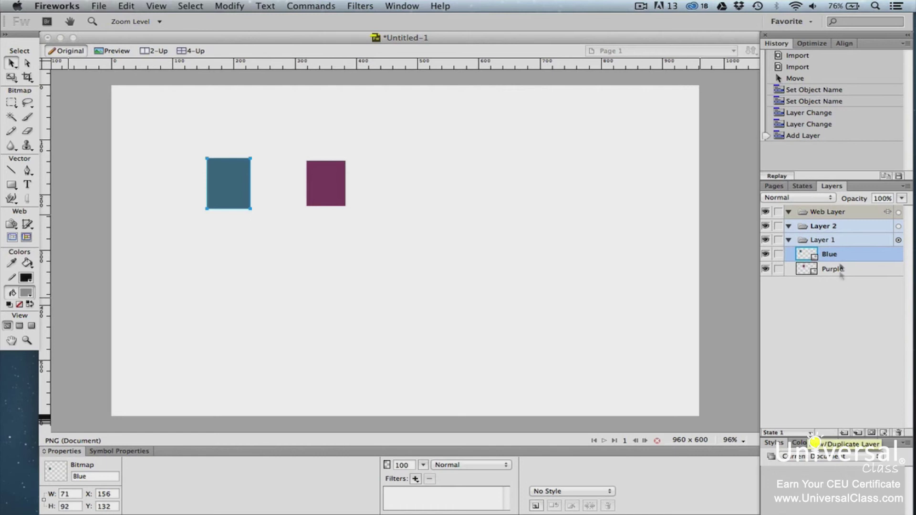
# Step: Rename Layer 2 to 'New Layer'
pyautogui.doubleClick(830, 227)
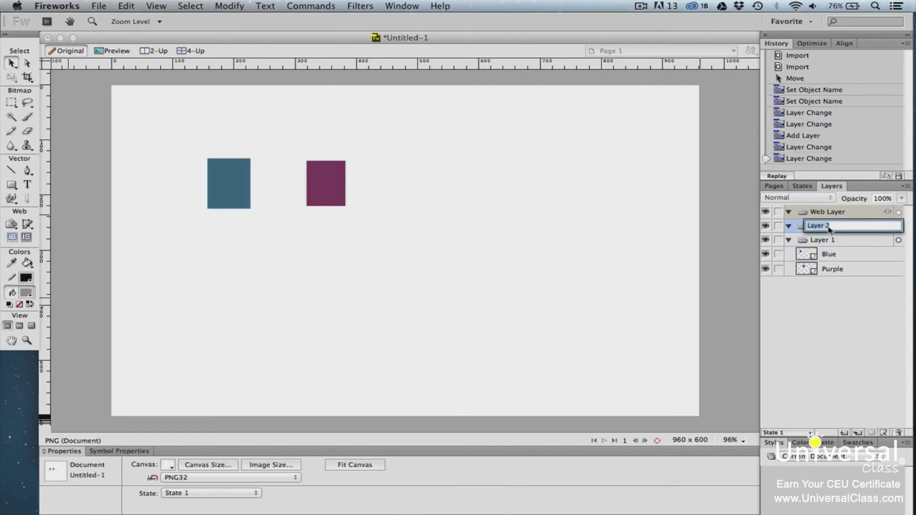
pyautogui.write('New Layer')
pyautogui.press('Return')
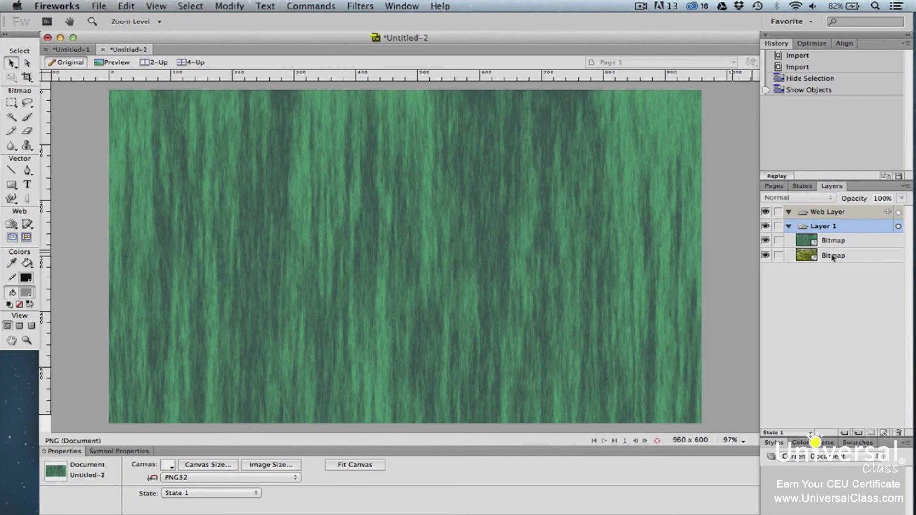
# Step: Set the top texture bitmap's blend mode to Screen, then Luminosity, and finally Tint
pyautogui.click(831, 241)
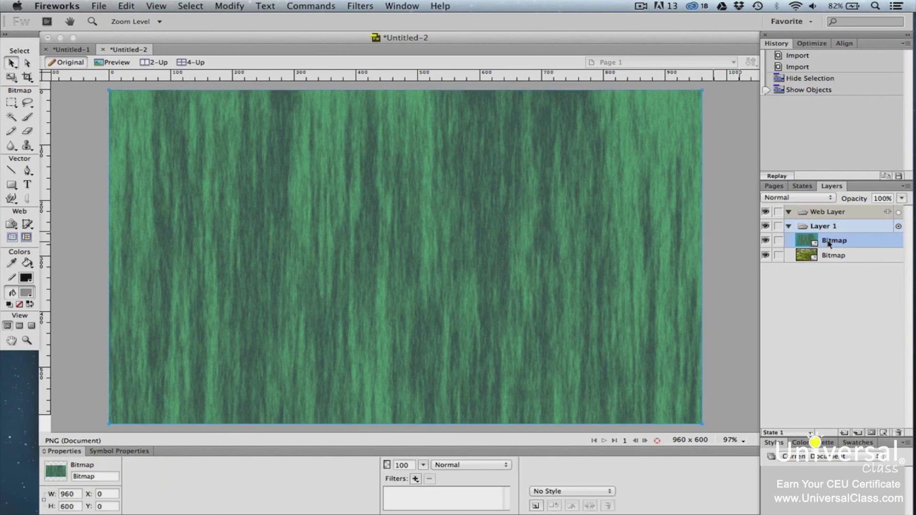
pyautogui.click(507, 465)
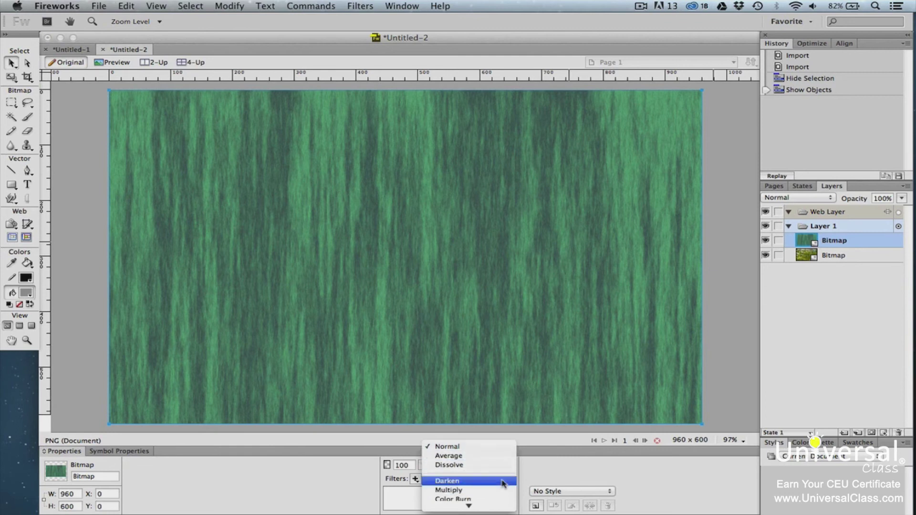
pyautogui.scroll(-3, 502, 482)
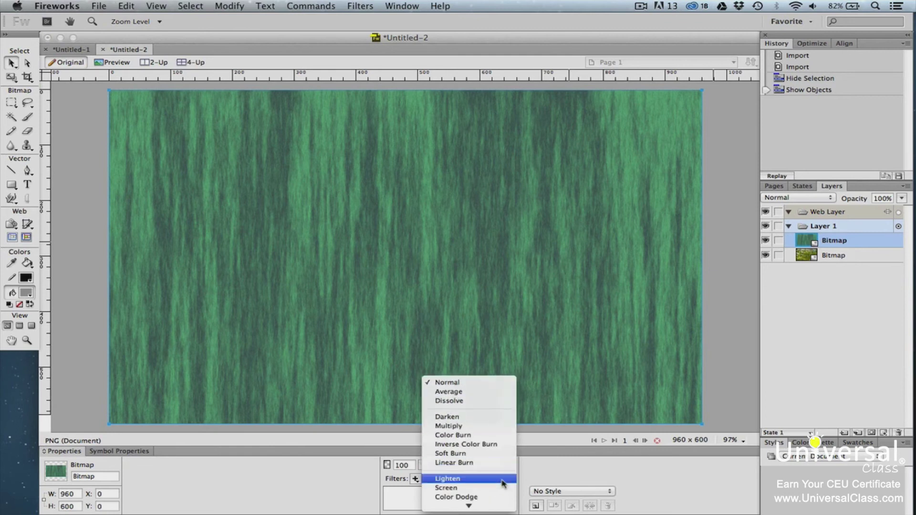
pyautogui.click(503, 488)
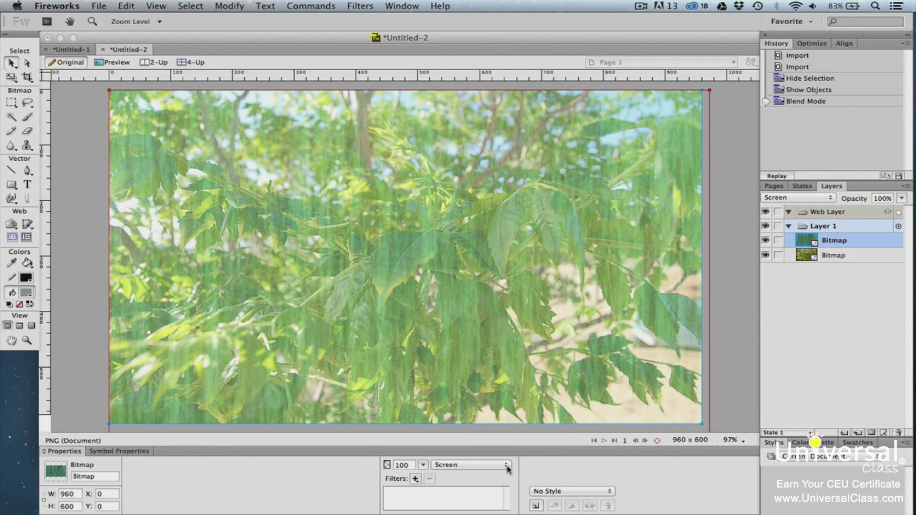
pyautogui.click(508, 466)
pyautogui.scroll(-8, 508, 468)
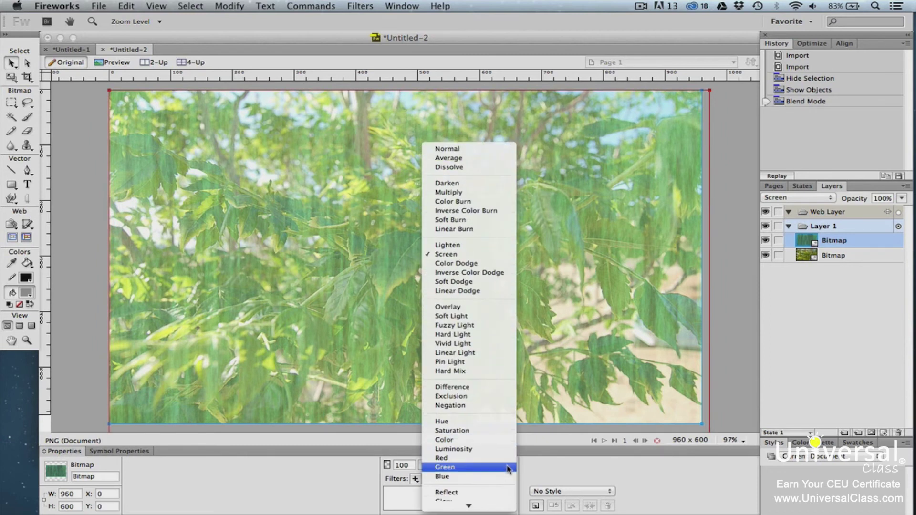
pyautogui.click(507, 468)
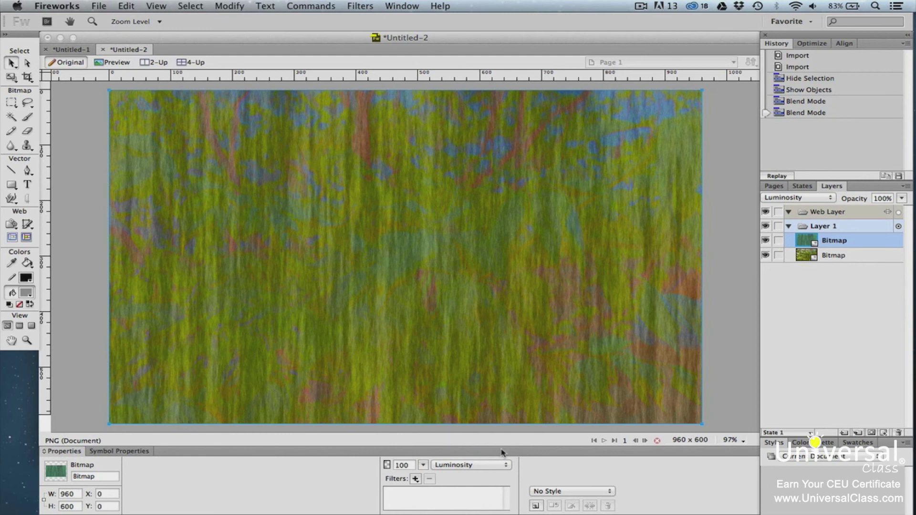
pyautogui.click(504, 466)
pyautogui.scroll(-8, 502, 466)
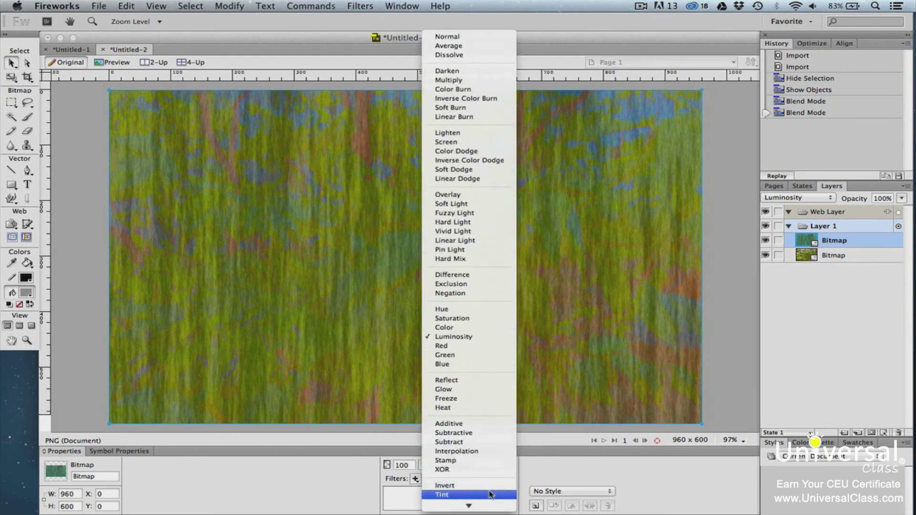
pyautogui.click(490, 494)
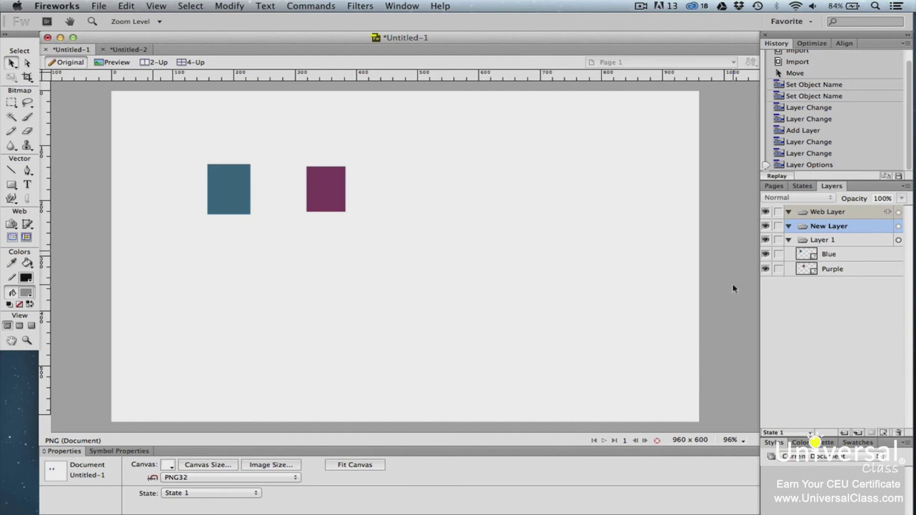
# Step: Drag the Blue object from Layer 1 into New Layer and lock it
pyautogui.click(844, 254)
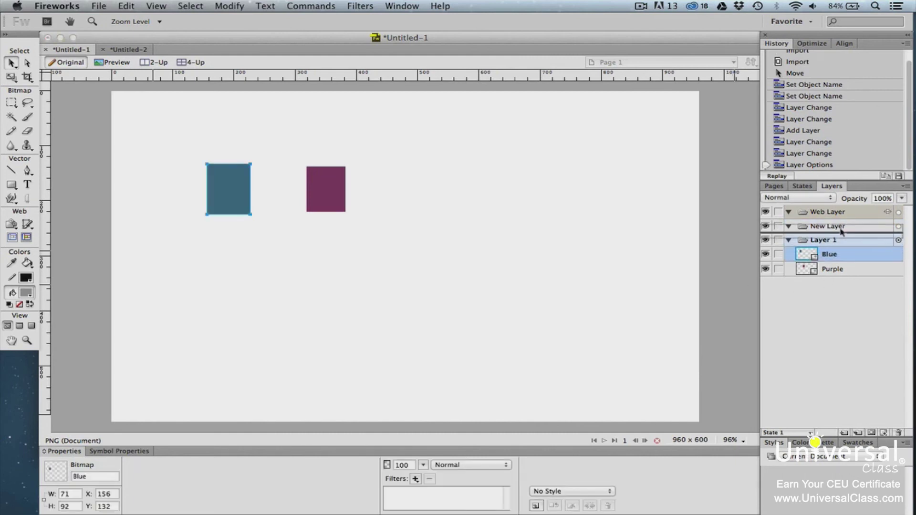
pyautogui.moveTo(841, 232); pyautogui.dragTo(842, 230)
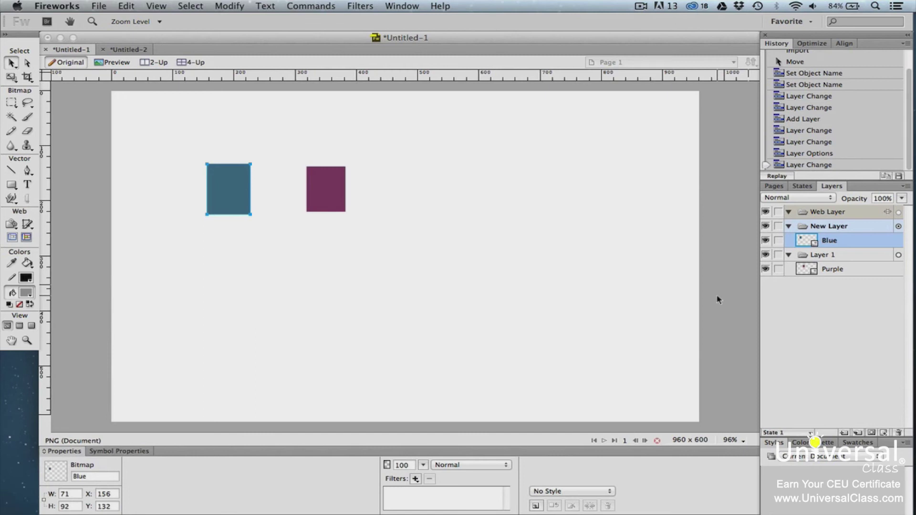
pyautogui.click(780, 241)
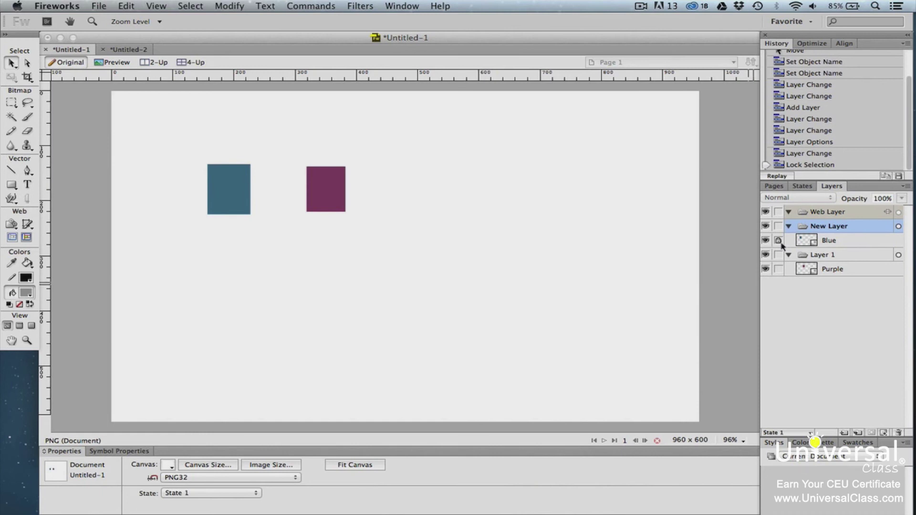
# Step: Unlock the Blue object and select the Purple square
pyautogui.click(779, 242)
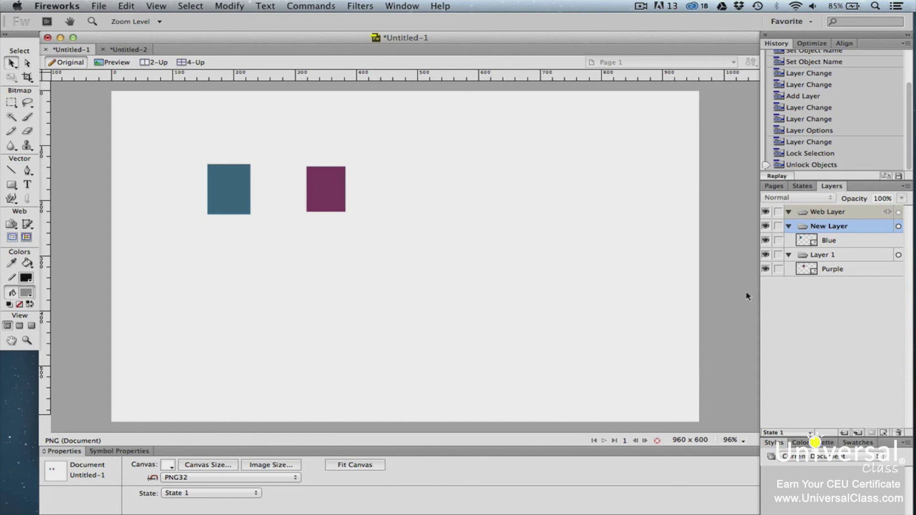
pyautogui.click(832, 270)
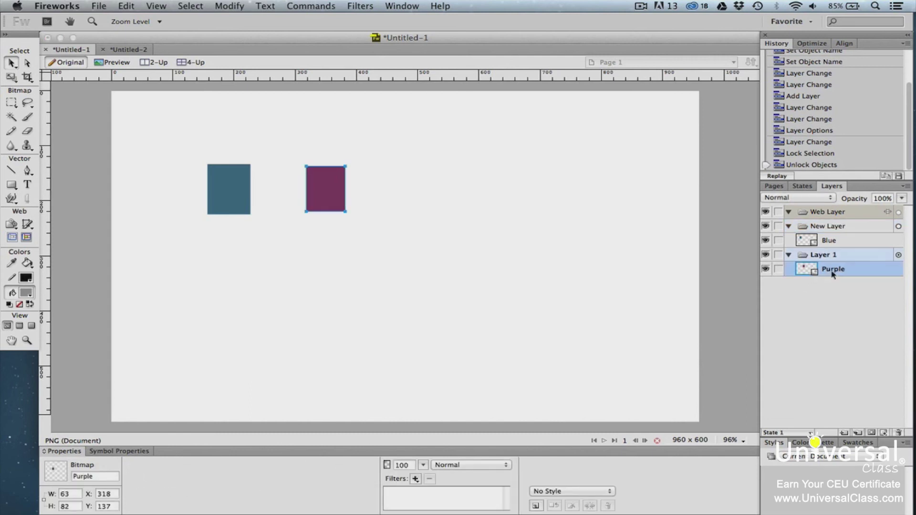
pyautogui.click(904, 187)
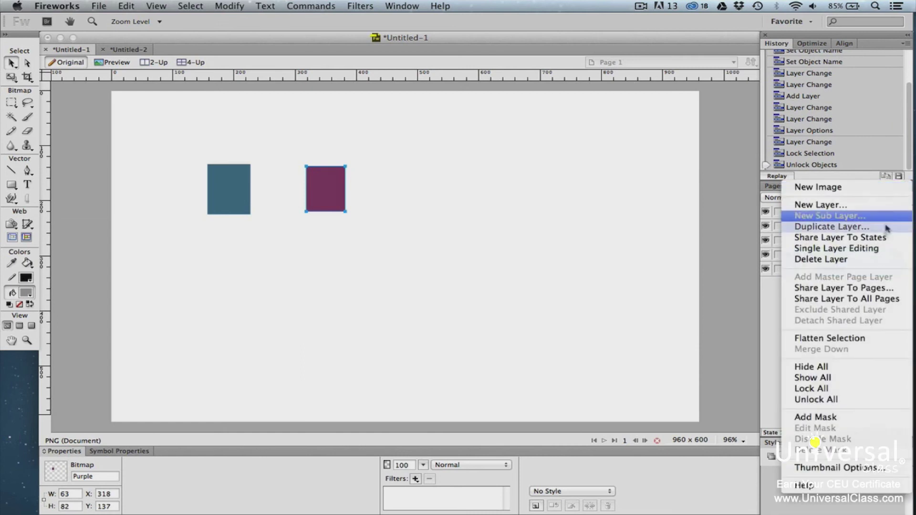
# Step: Cancel Share Layer To Pages, then share Layer 1 to all pages and confirm
pyautogui.click(876, 288)
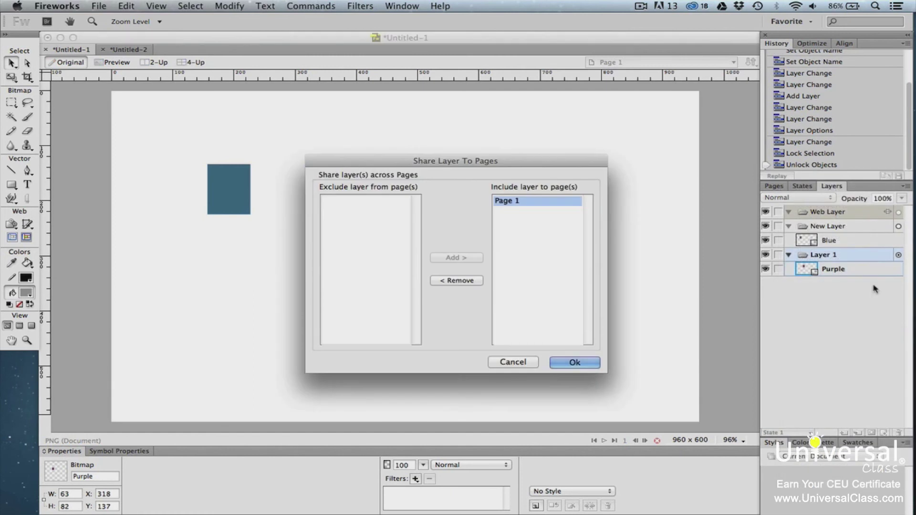
pyautogui.click(514, 362)
pyautogui.click(907, 189)
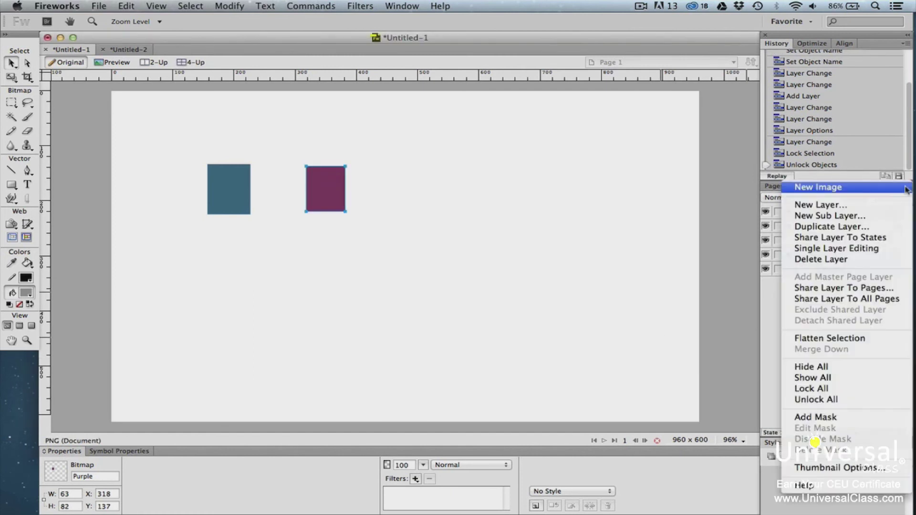
pyautogui.click(874, 299)
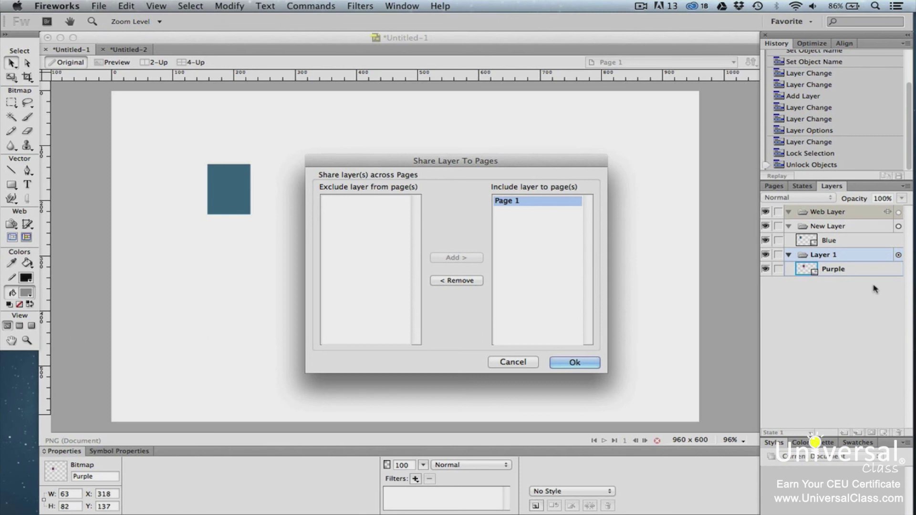
pyautogui.press('Return')
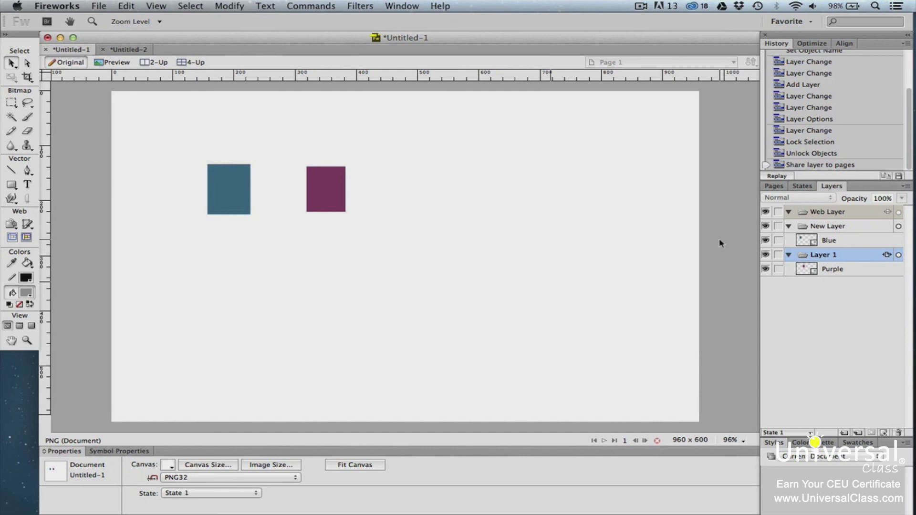
pyautogui.click(804, 187)
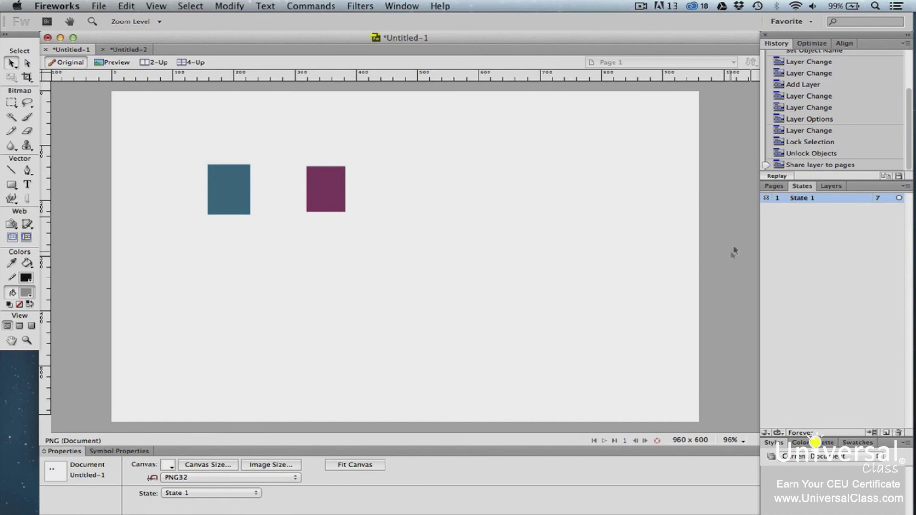
# Step: Duplicate State 1 into State 2 and rename it 'New State', then return to the Layers list
pyautogui.moveTo(794, 198); pyautogui.dragTo(886, 433)
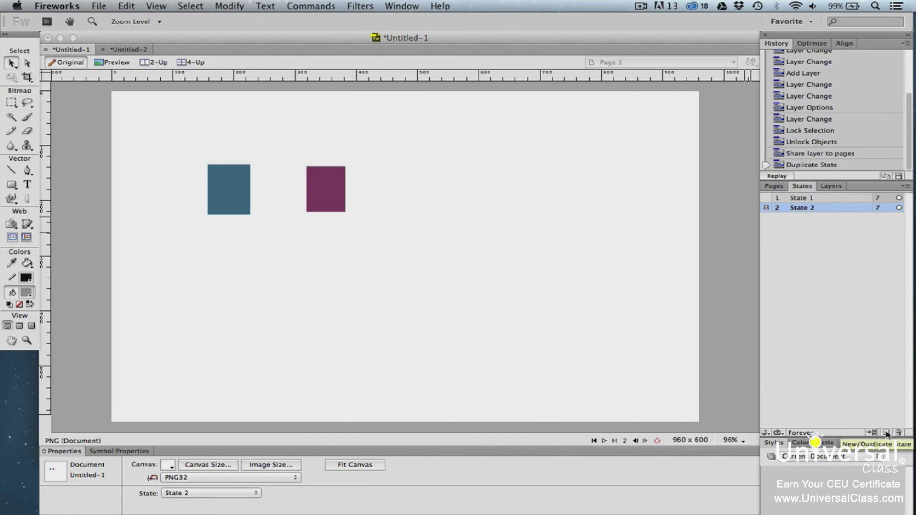
pyautogui.doubleClick(813, 209)
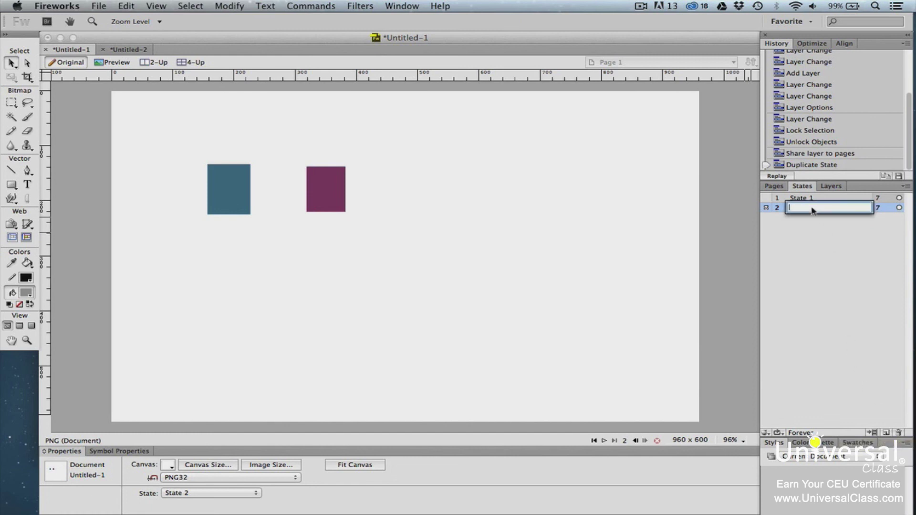
pyautogui.write('New State')
pyautogui.press('Return')
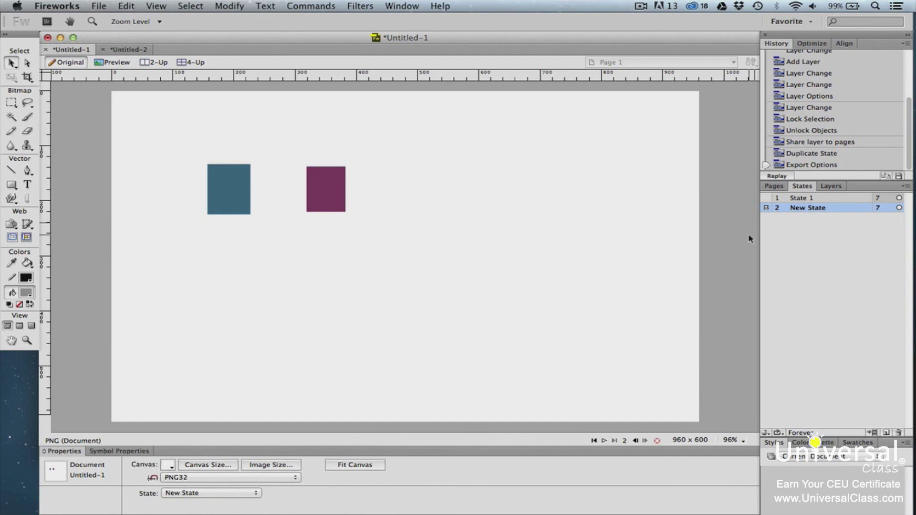
pyautogui.click(828, 188)
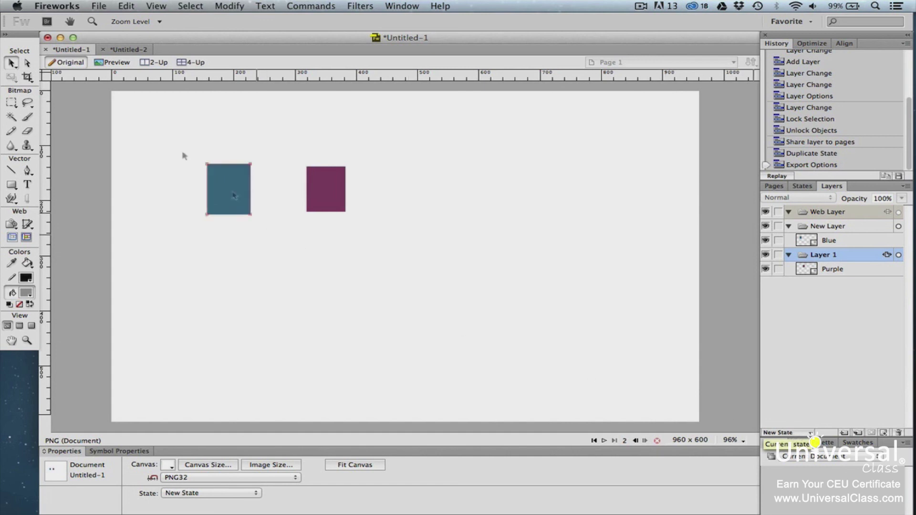
# Step: In New State, fill the purple square grey with the Paint Bucket
pyautogui.click(11, 64)
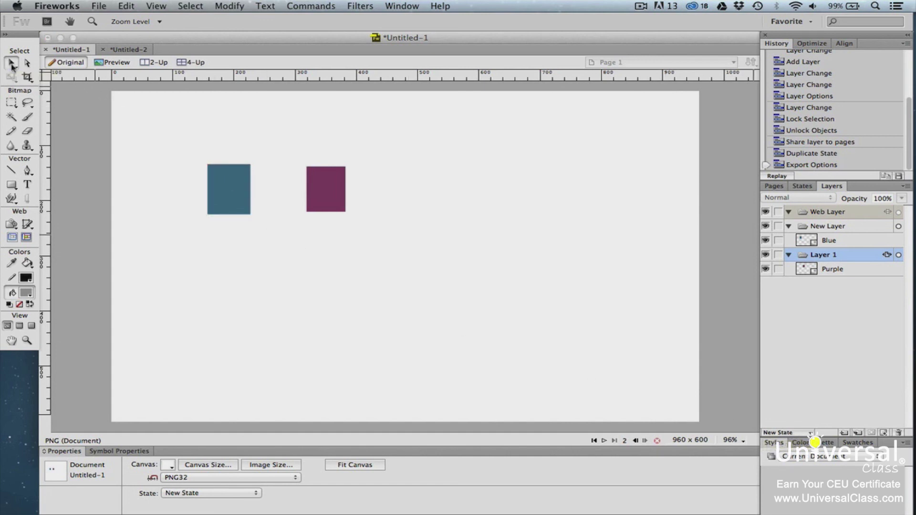
pyautogui.click(326, 189)
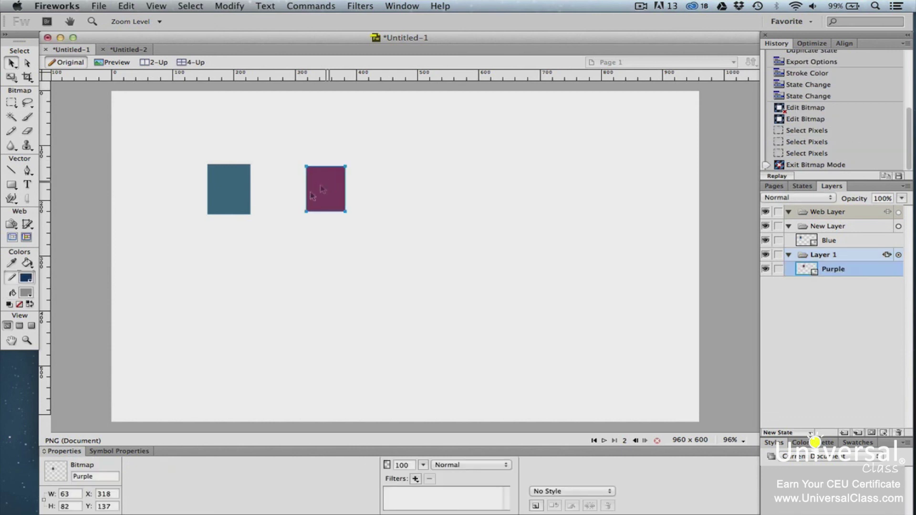
pyautogui.click(28, 263)
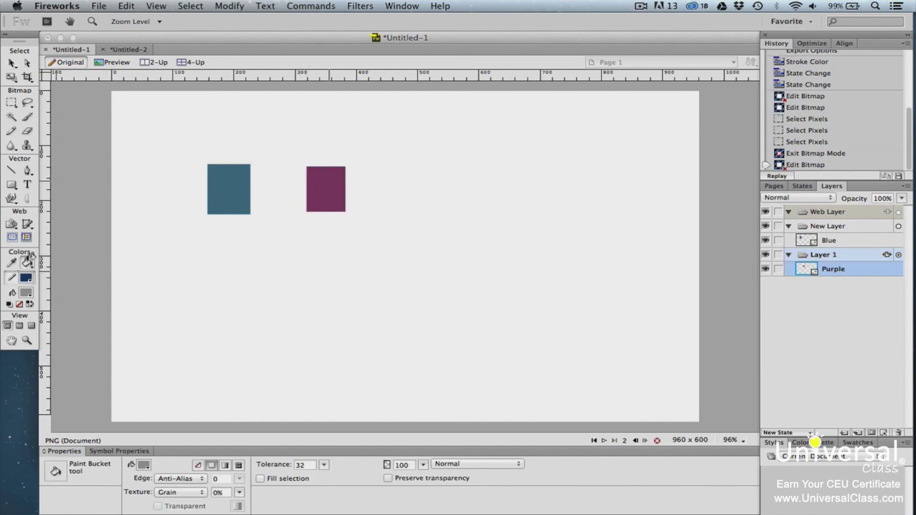
pyautogui.click(328, 187)
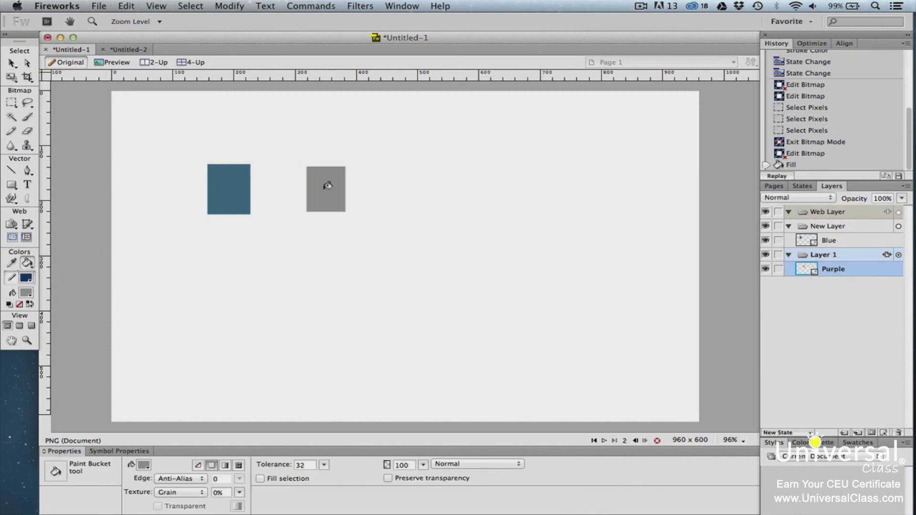
pyautogui.press('v')
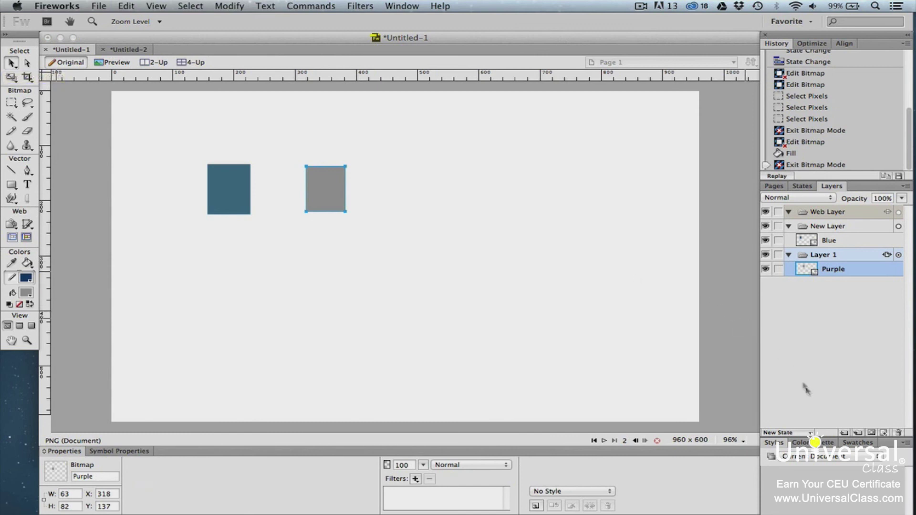
# Step: Compare State 1's purple square with New State's grey one, ending on New State
pyautogui.click(793, 432)
pyautogui.click(793, 451)
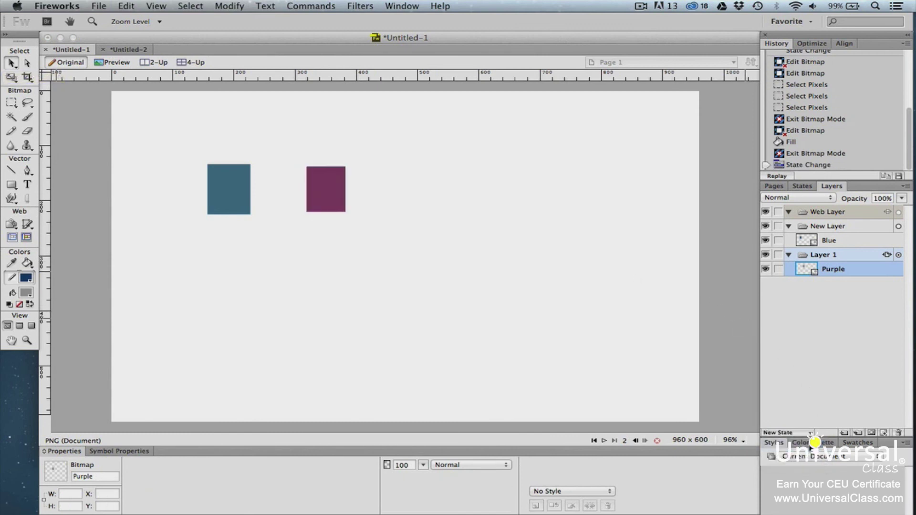
pyautogui.click(793, 432)
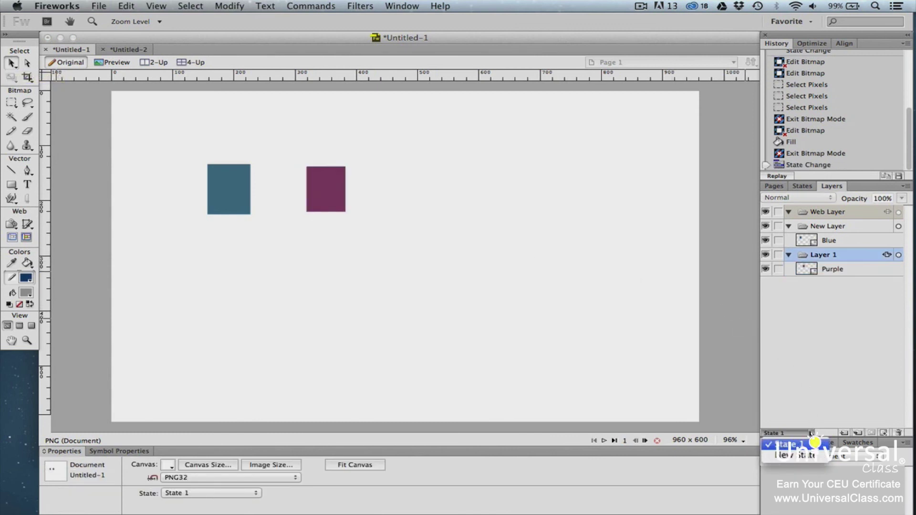
pyautogui.click(805, 456)
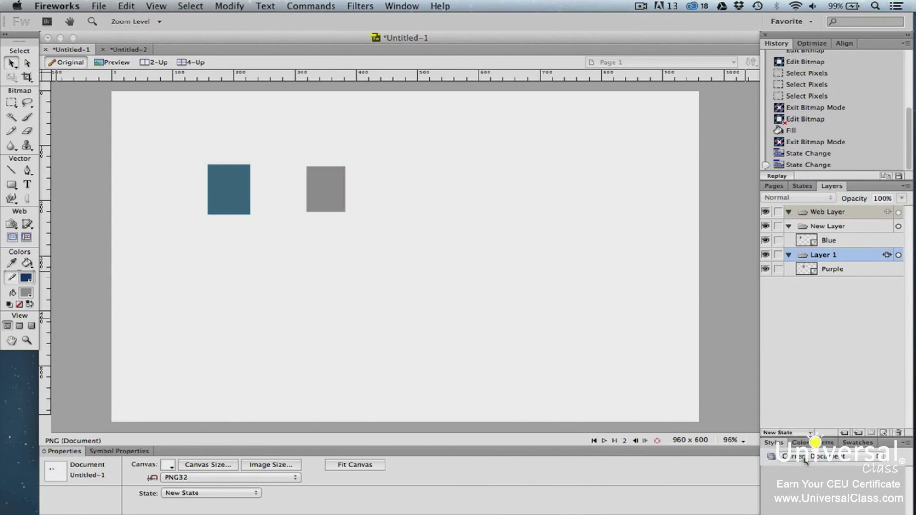